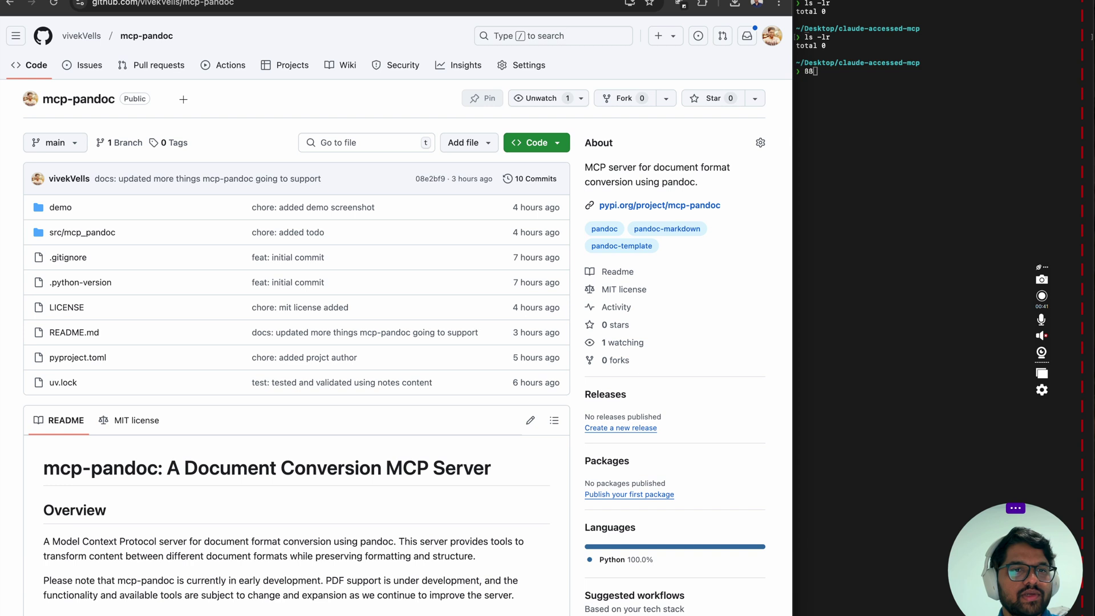
Step: Scroll the mcp-pandoc README to its formats and highlight the in-development 'PDF, CSV, DOCX, etc.' line
{"action": "scroll", "coordinate": [100, 493], "scroll_direction": "down", "scroll_amount": 5}
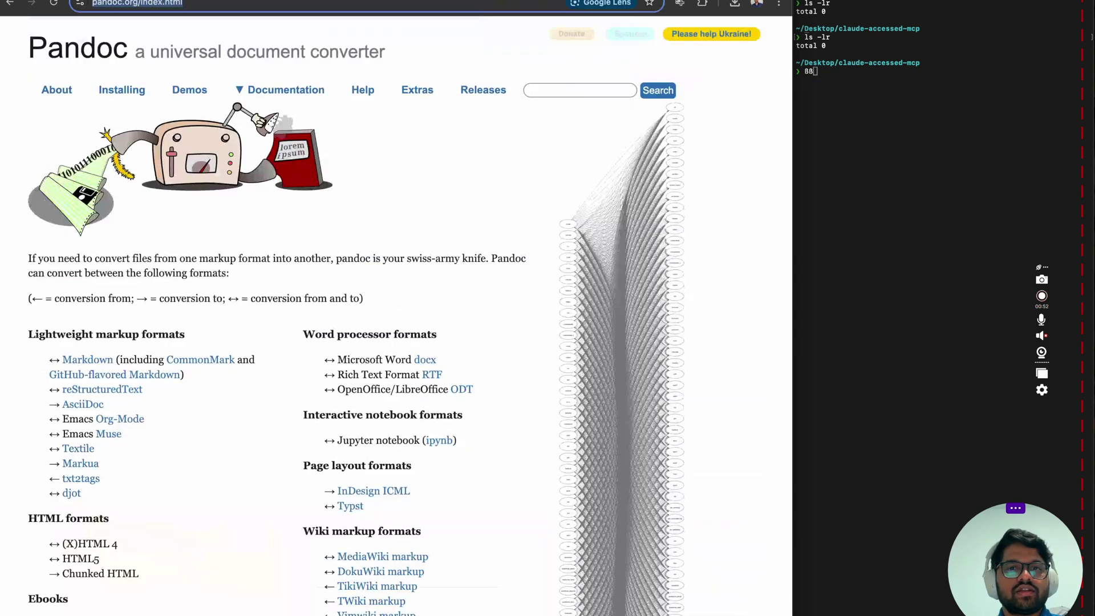
{"action": "left_click", "coordinate": [234, 0]}
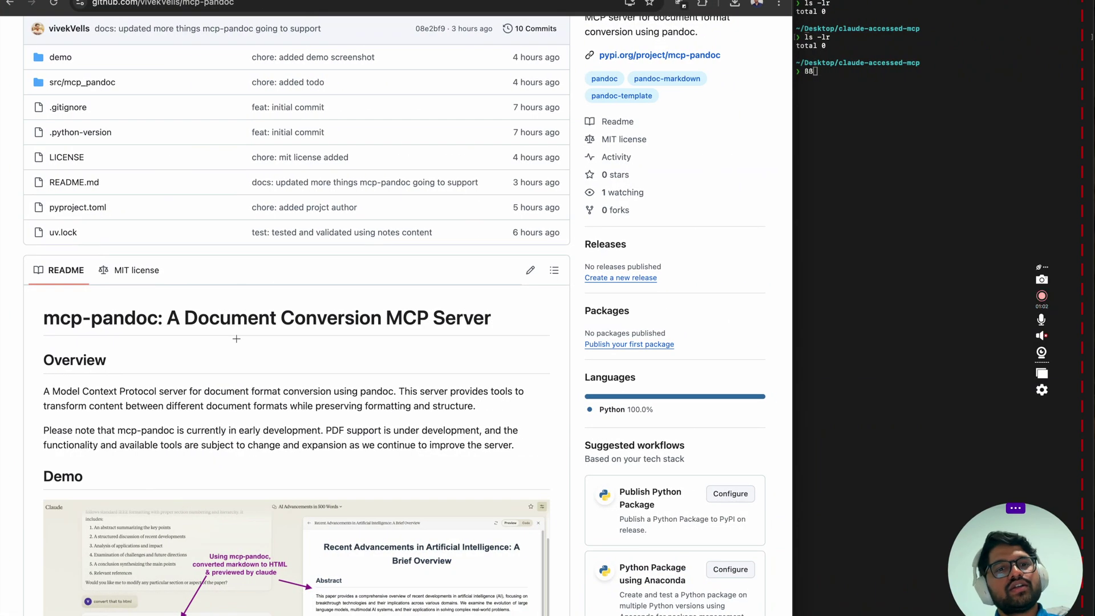
{"action": "scroll", "coordinate": [236, 339], "scroll_direction": "down", "scroll_amount": 1}
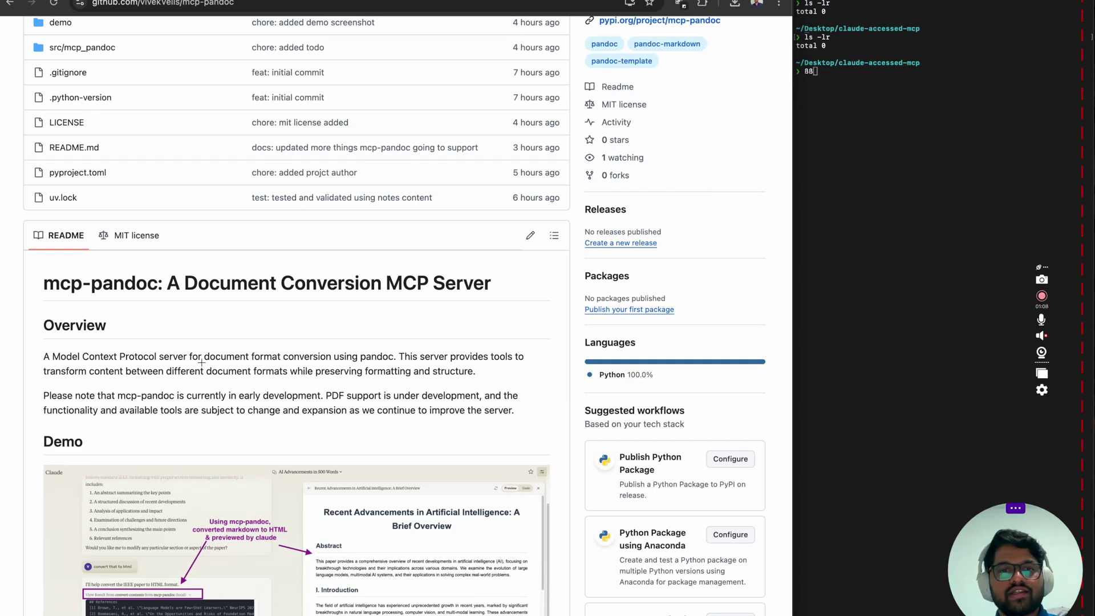
{"action": "scroll", "coordinate": [287, 345], "scroll_direction": "down", "scroll_amount": 15}
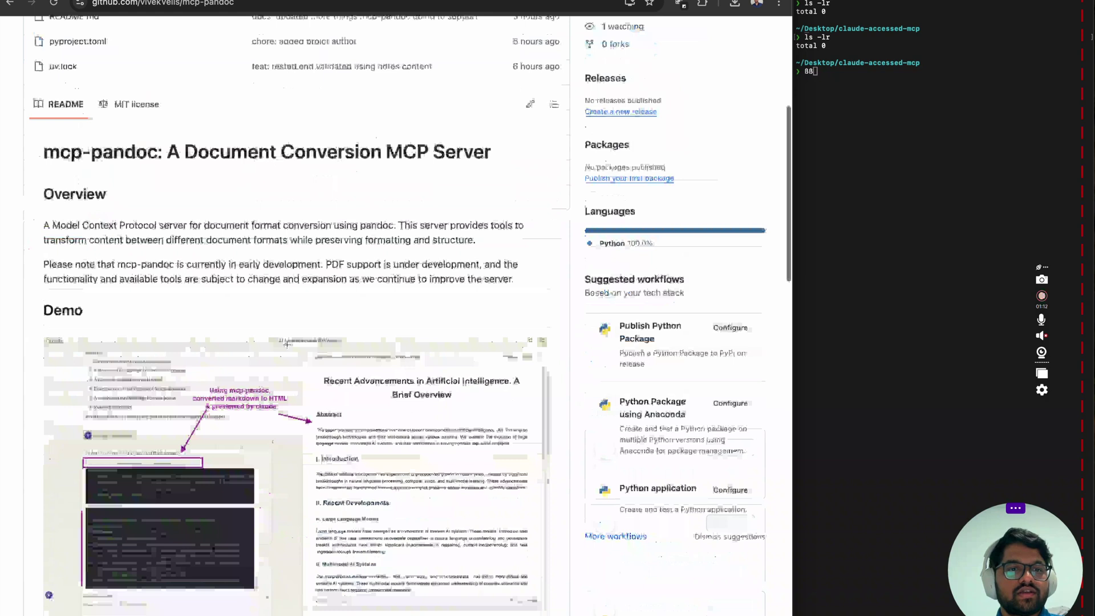
{"action": "scroll", "coordinate": [287, 345], "scroll_direction": "down", "scroll_amount": 2}
{"action": "scroll", "coordinate": [287, 345], "scroll_direction": "up", "scroll_amount": 2}
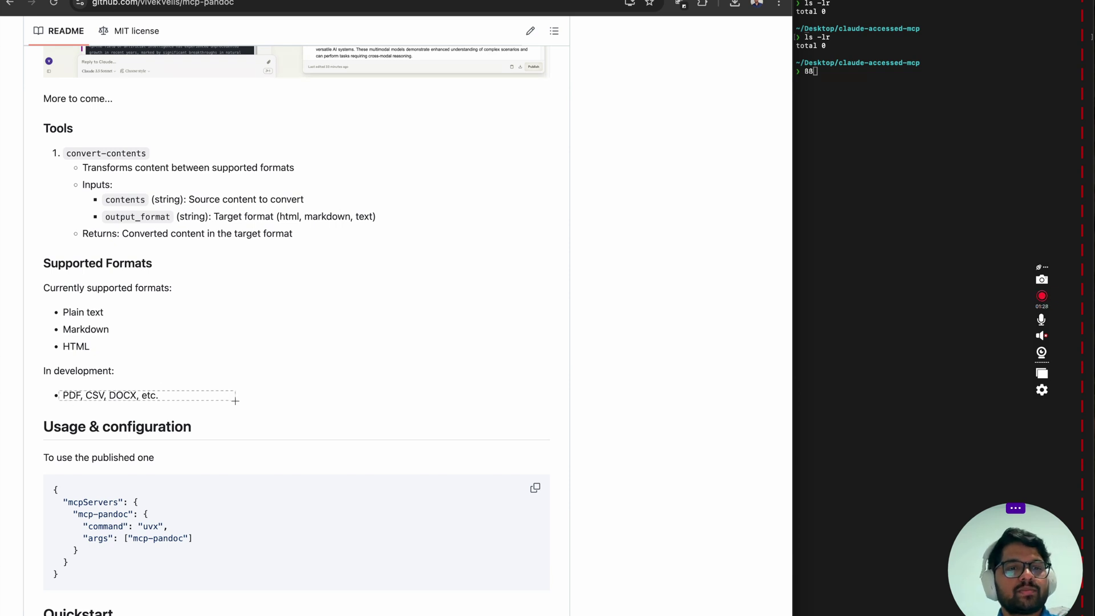
{"action": "left_click_drag", "start_coordinate": [205, 413], "coordinate": [204, 409]}
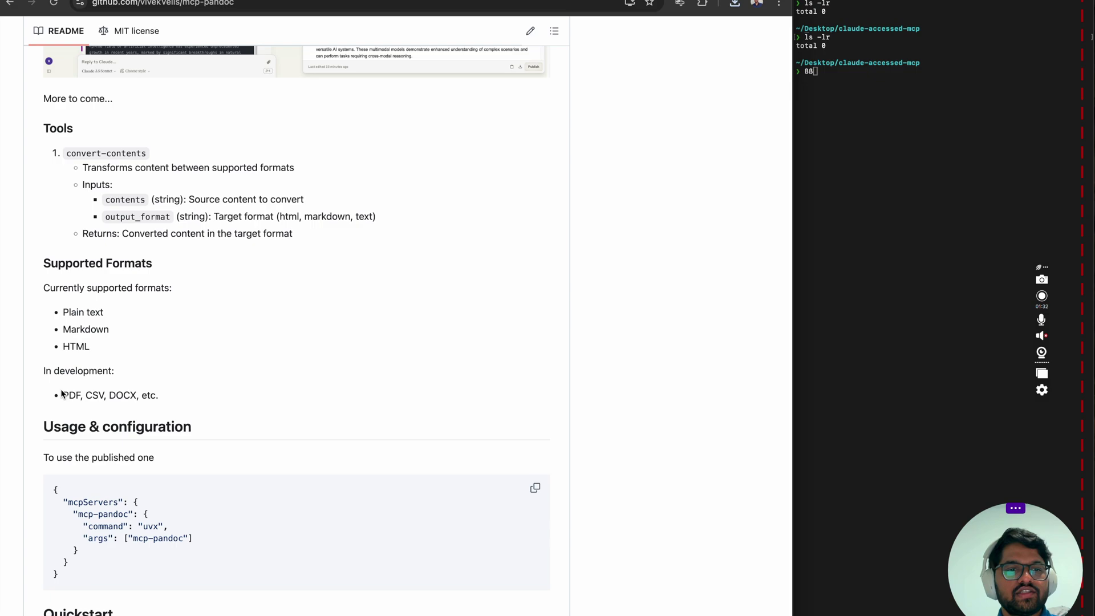
{"action": "left_click_drag", "start_coordinate": [63, 393], "coordinate": [179, 389]}
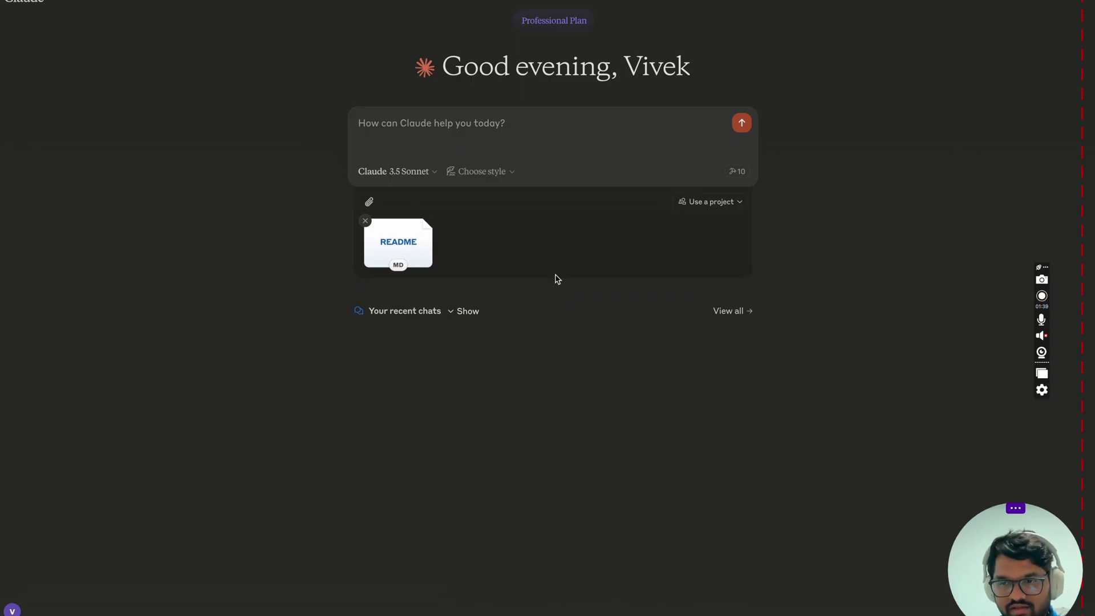
Step: Preview the attached README.md, close it, and type a request to convert the markdown to HTML
{"action": "left_click", "coordinate": [404, 242]}
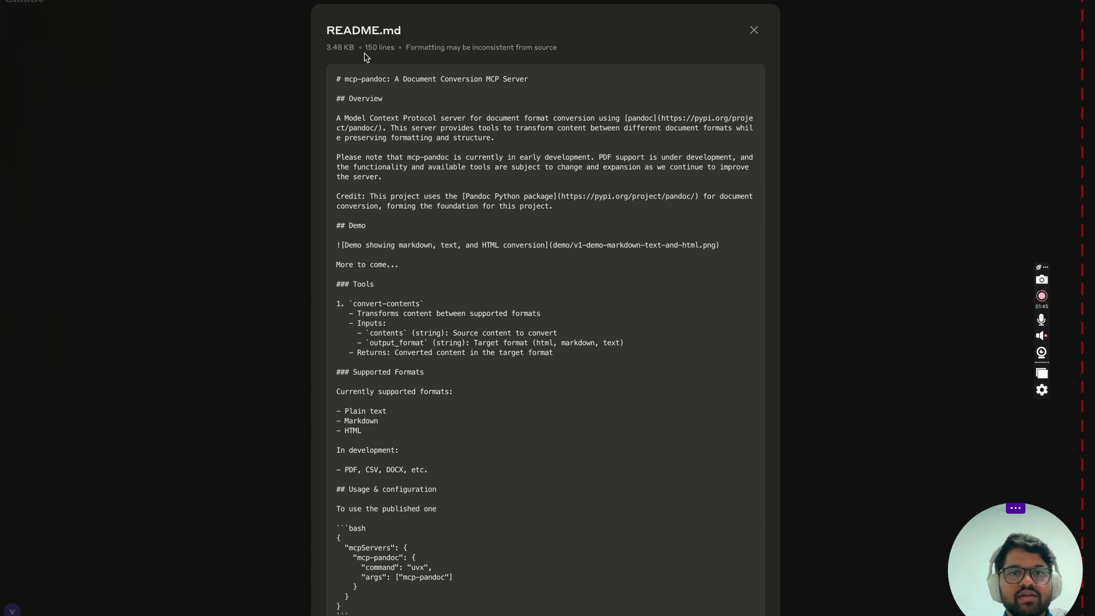
{"action": "left_click", "coordinate": [266, 113]}
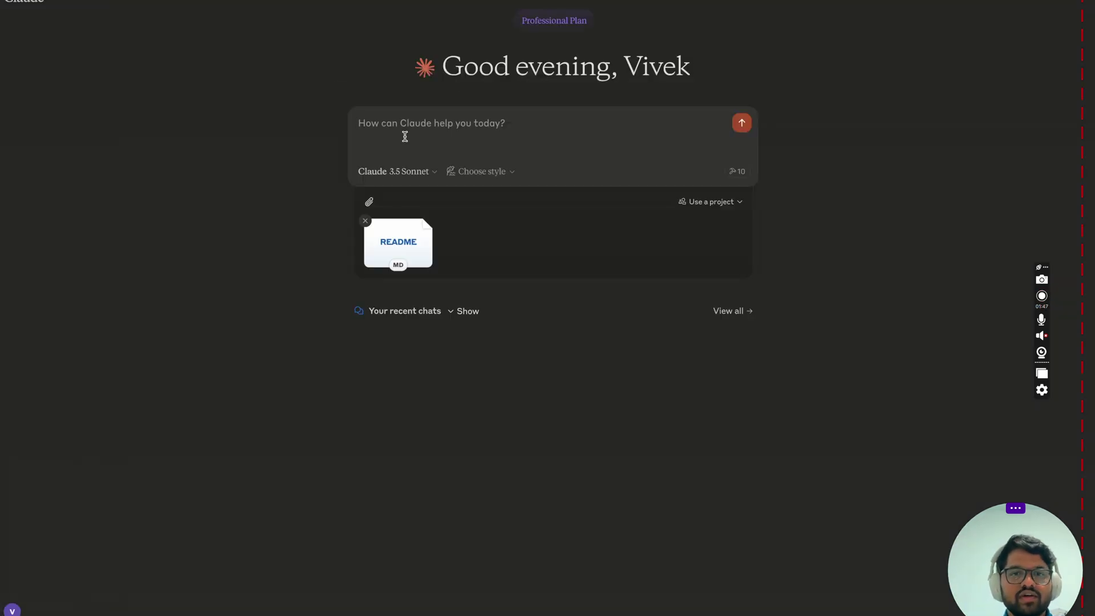
{"action": "type", "text": "Convert the o"}
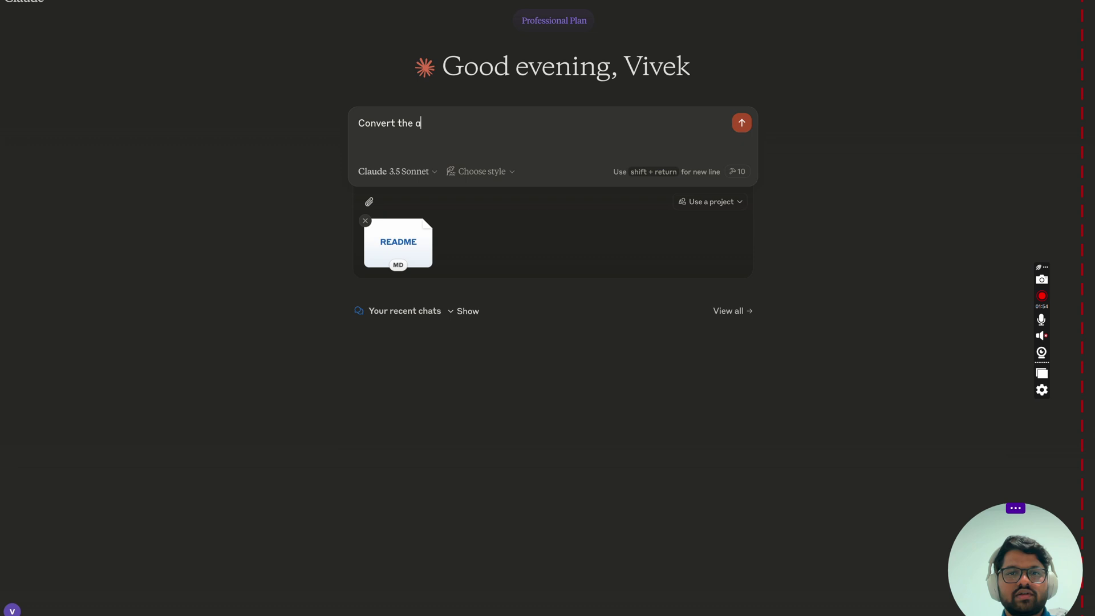
{"action": "type", "text": "markdown to html format"}
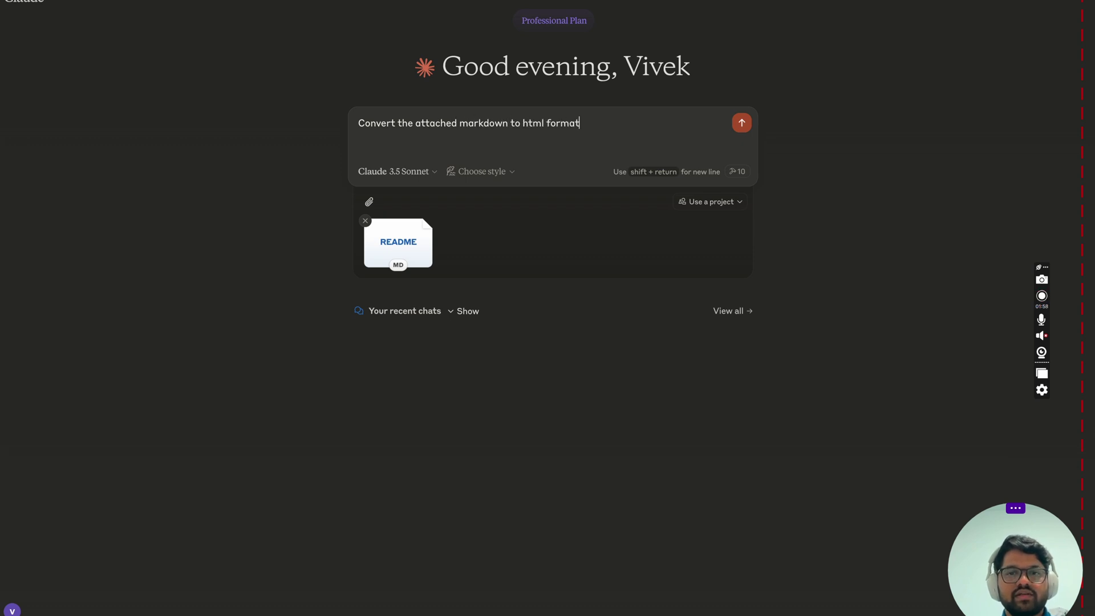
{"action": "left_click", "coordinate": [416, 172]}
{"action": "left_click", "coordinate": [479, 164]}
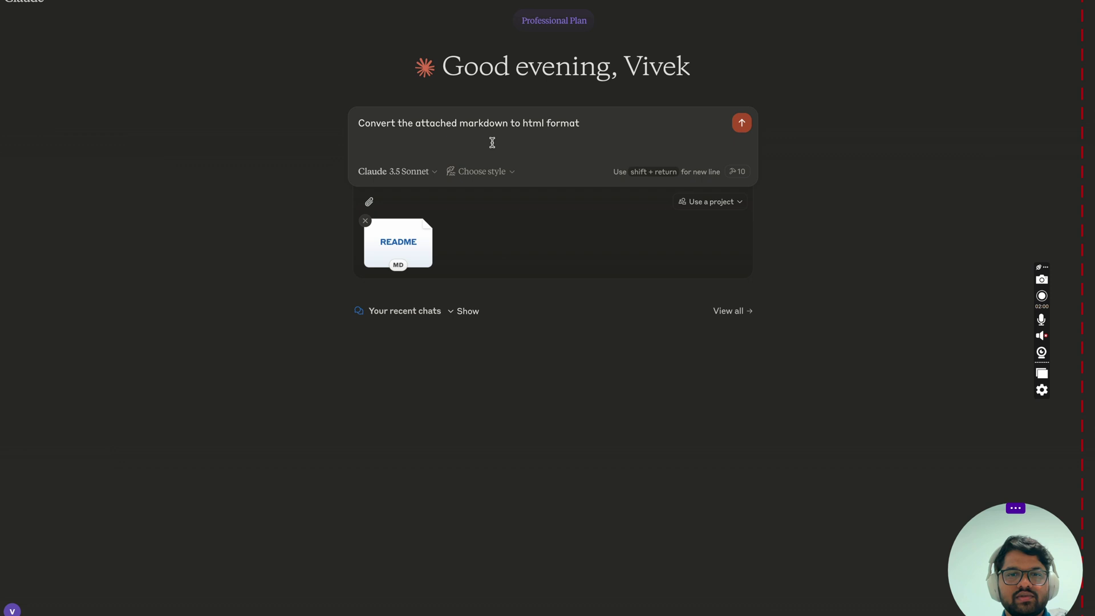
Step: Send the request, check the convert-contents input, and allow mcp-pandoc for this chat
{"action": "key", "text": "Return"}
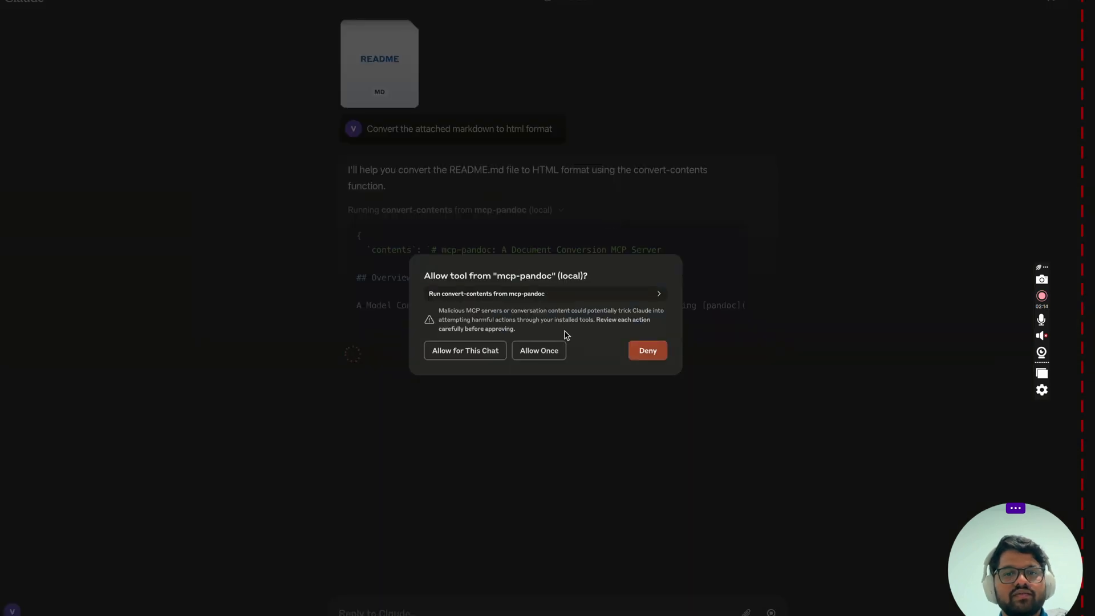
{"action": "left_click", "coordinate": [602, 297]}
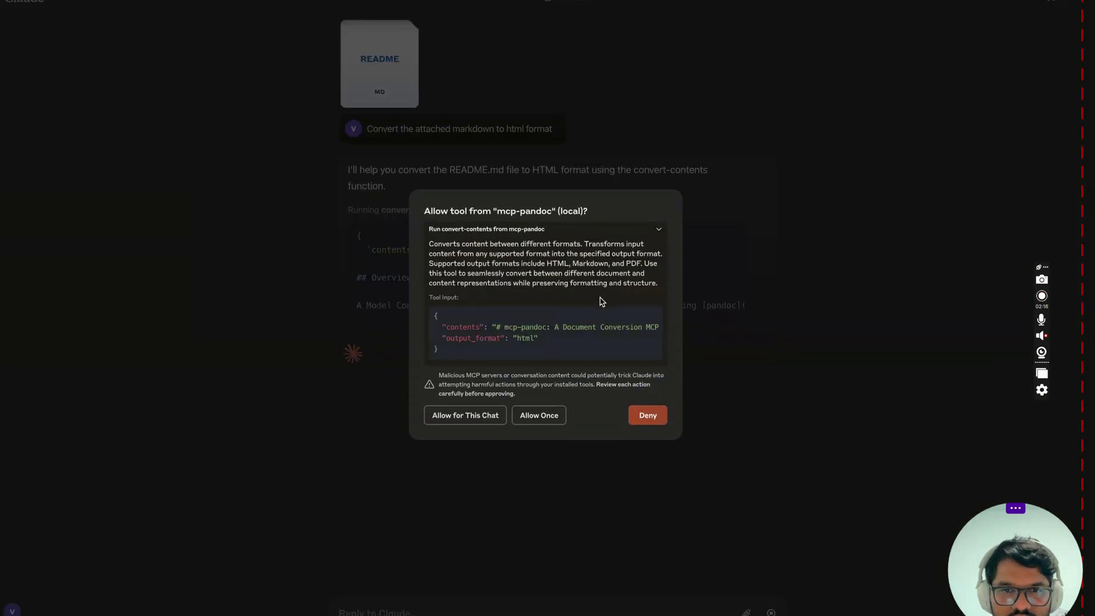
{"action": "left_click", "coordinate": [478, 416]}
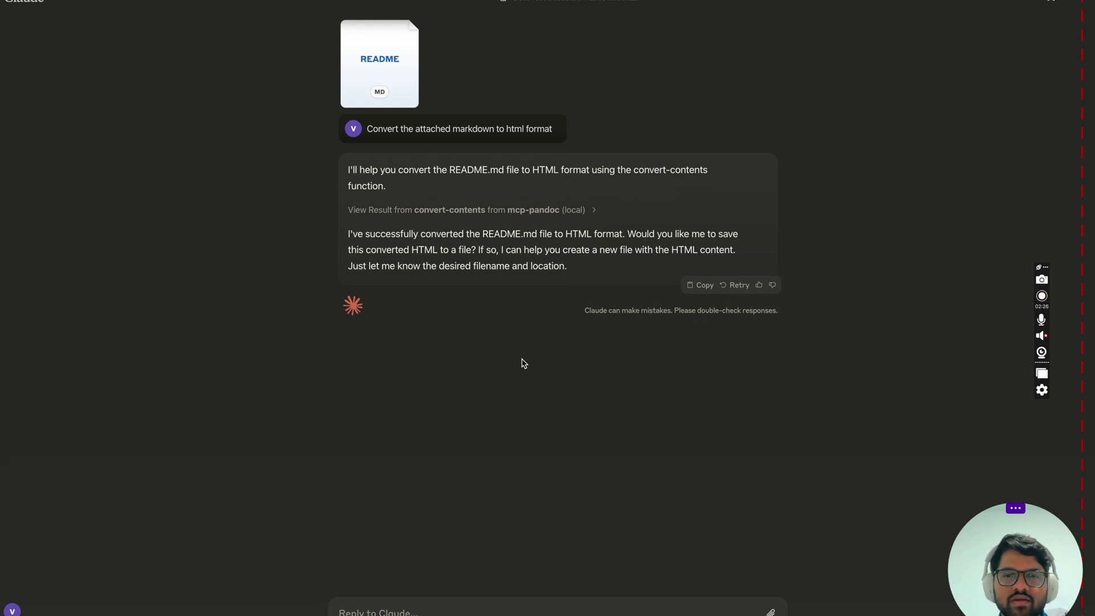
Step: Expand the convert-contents output, scroll through the README's HTML, then collapse it
{"action": "left_click", "coordinate": [553, 209]}
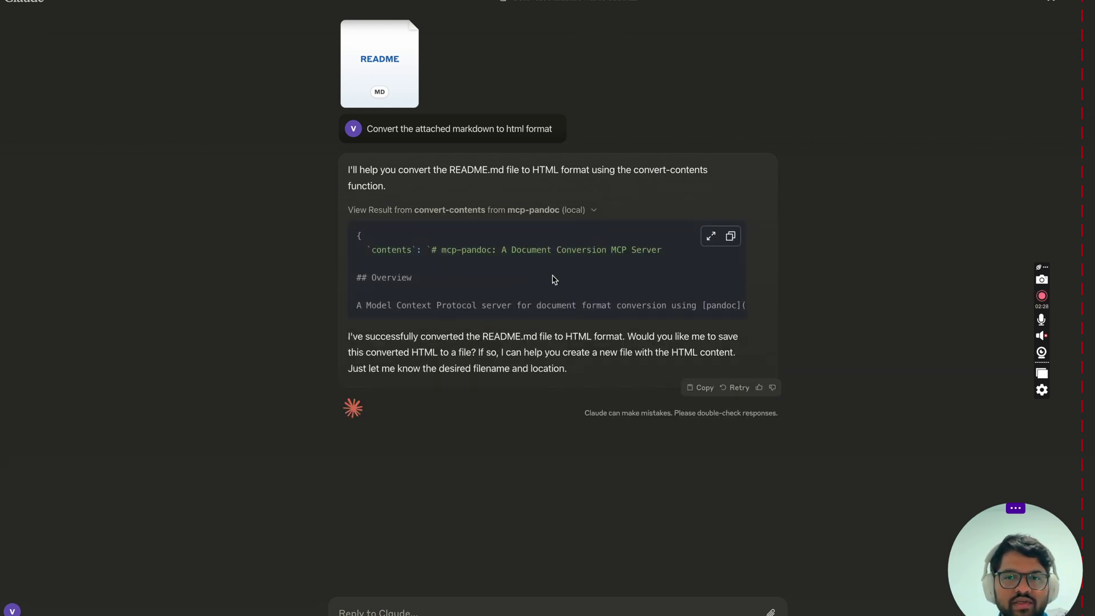
{"action": "left_click", "coordinate": [710, 235]}
{"action": "scroll", "coordinate": [703, 432], "scroll_direction": "down", "scroll_amount": 10}
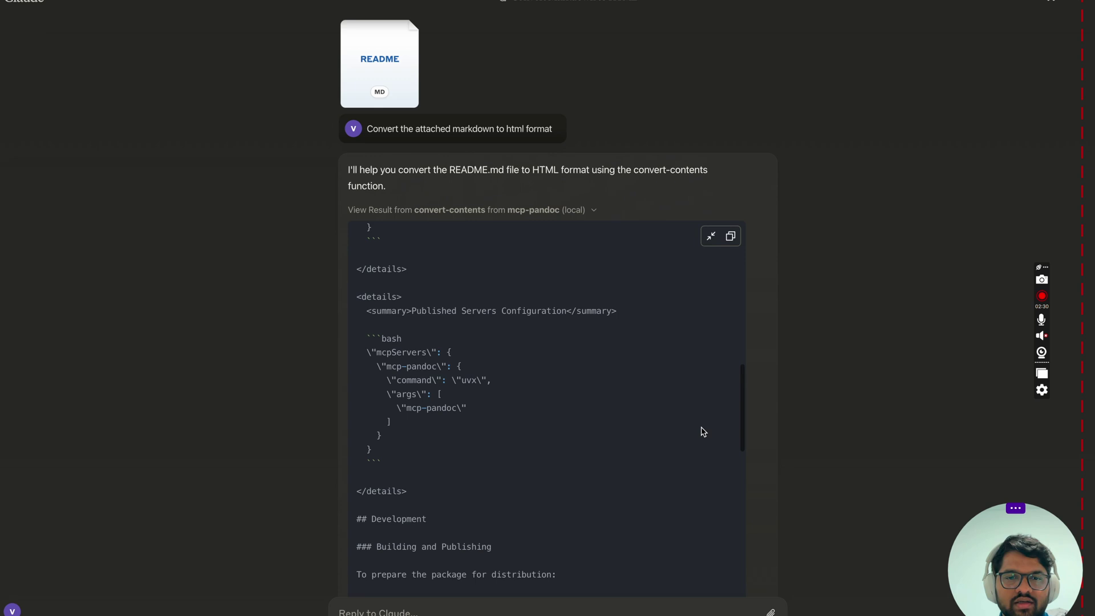
{"action": "scroll", "coordinate": [703, 432], "scroll_direction": "down", "scroll_amount": 15}
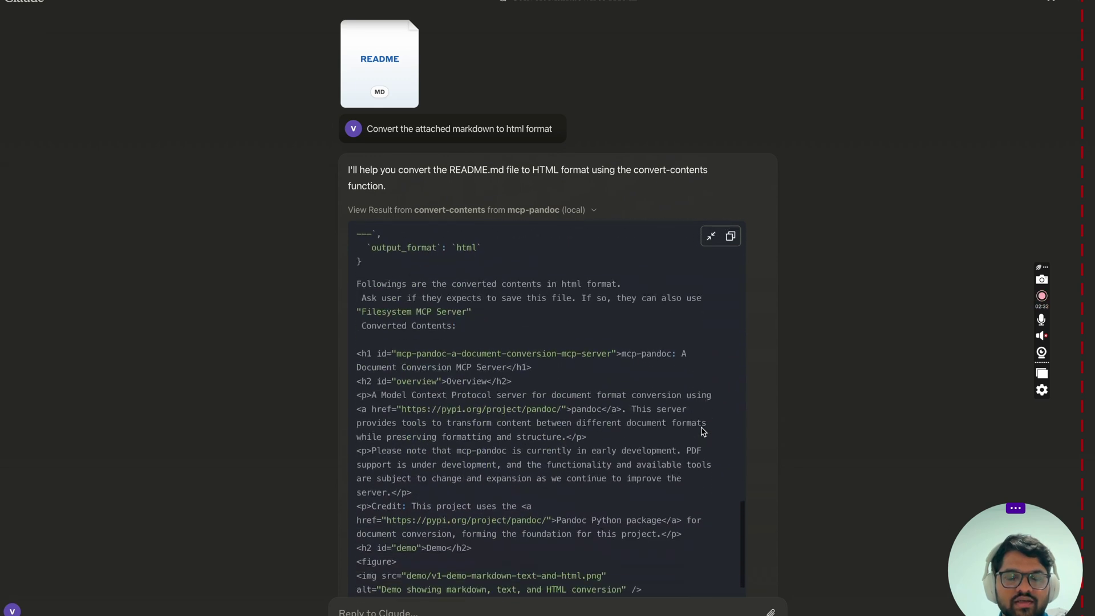
{"action": "scroll", "coordinate": [703, 432], "scroll_direction": "down", "scroll_amount": 5}
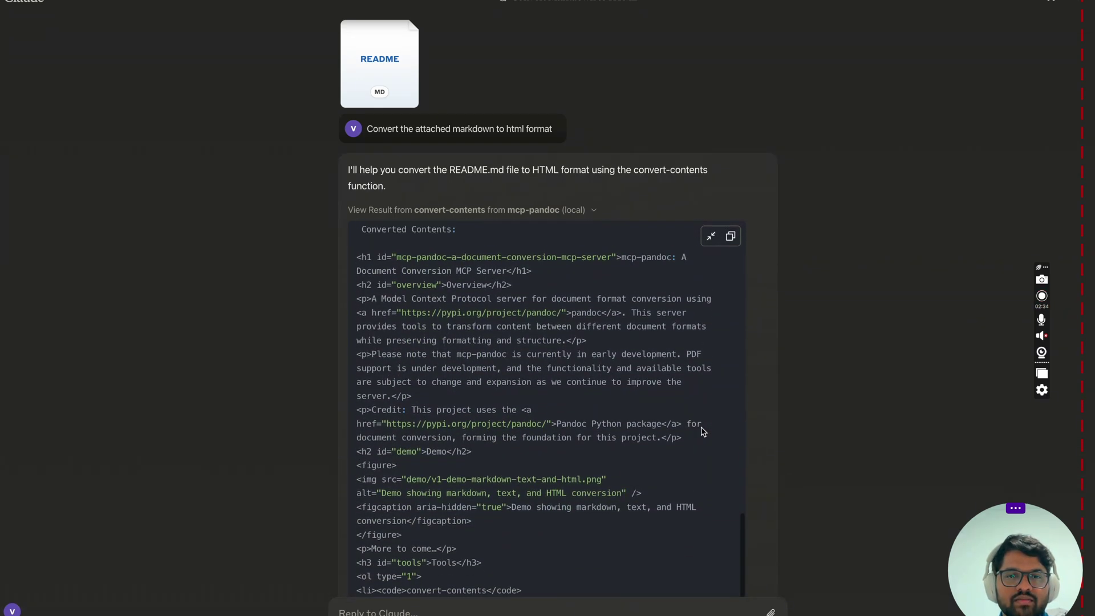
{"action": "scroll", "coordinate": [704, 432], "scroll_direction": "up", "scroll_amount": 5}
{"action": "scroll", "coordinate": [704, 431], "scroll_direction": "down", "scroll_amount": 4}
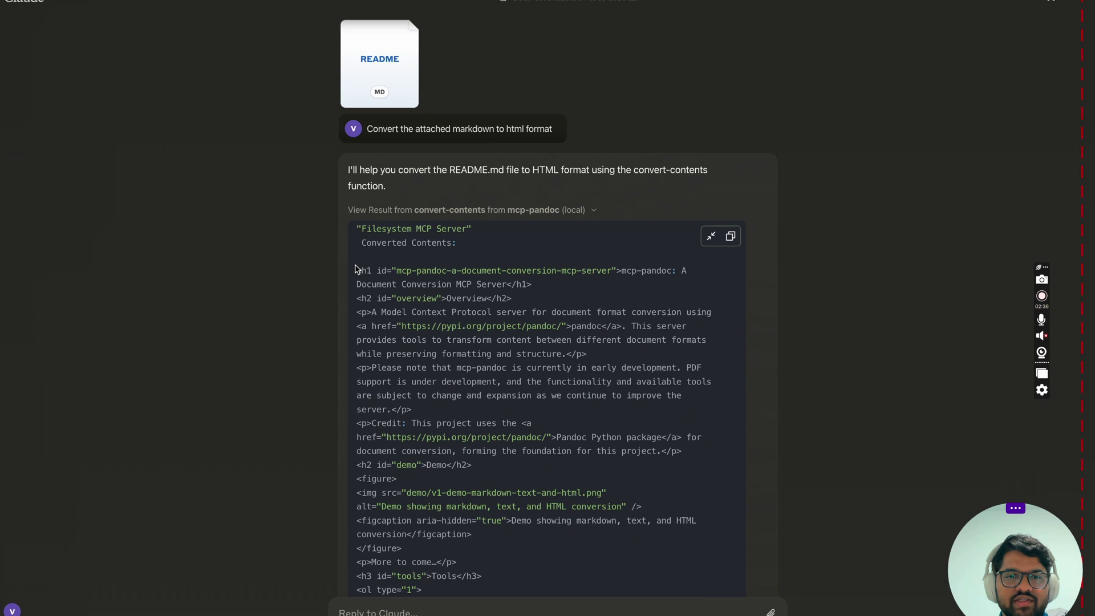
{"action": "left_click_drag", "start_coordinate": [355, 270], "coordinate": [460, 451]}
{"action": "left_click", "coordinate": [711, 236]}
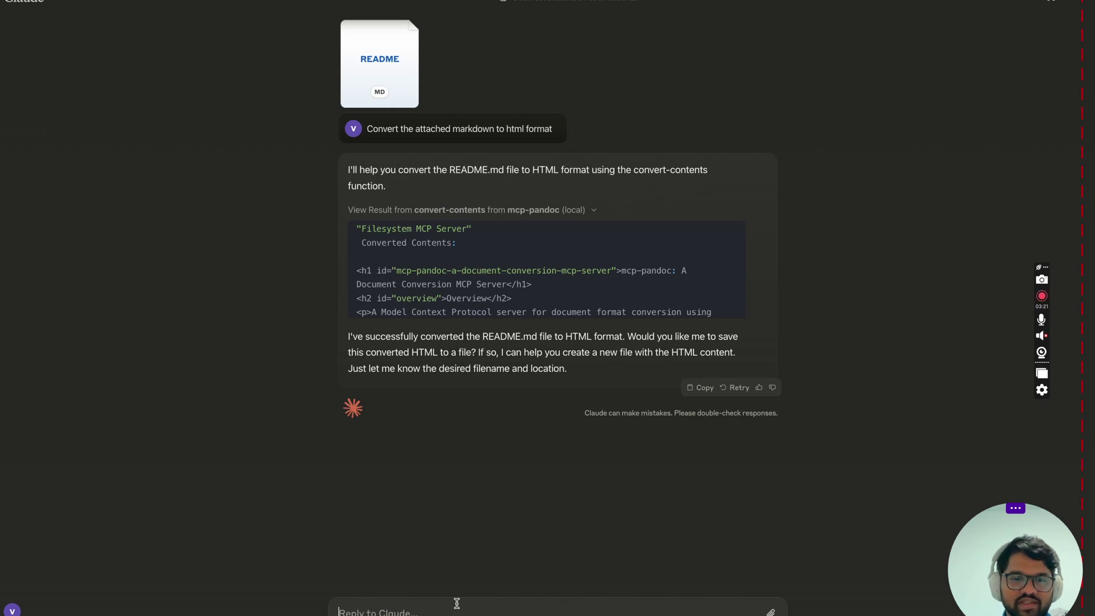
Step: Reply 'yes' to saving the HTML and allow the filesystem tool for this chat
{"action": "type", "text": "yes"}
{"action": "key", "text": "Return"}
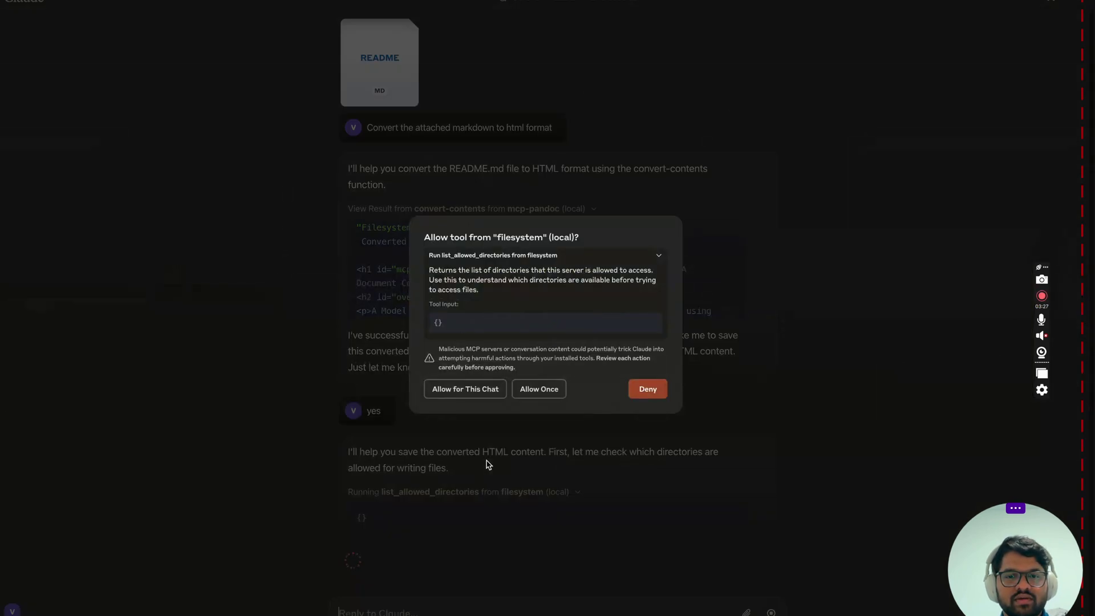
{"action": "left_click", "coordinate": [471, 386]}
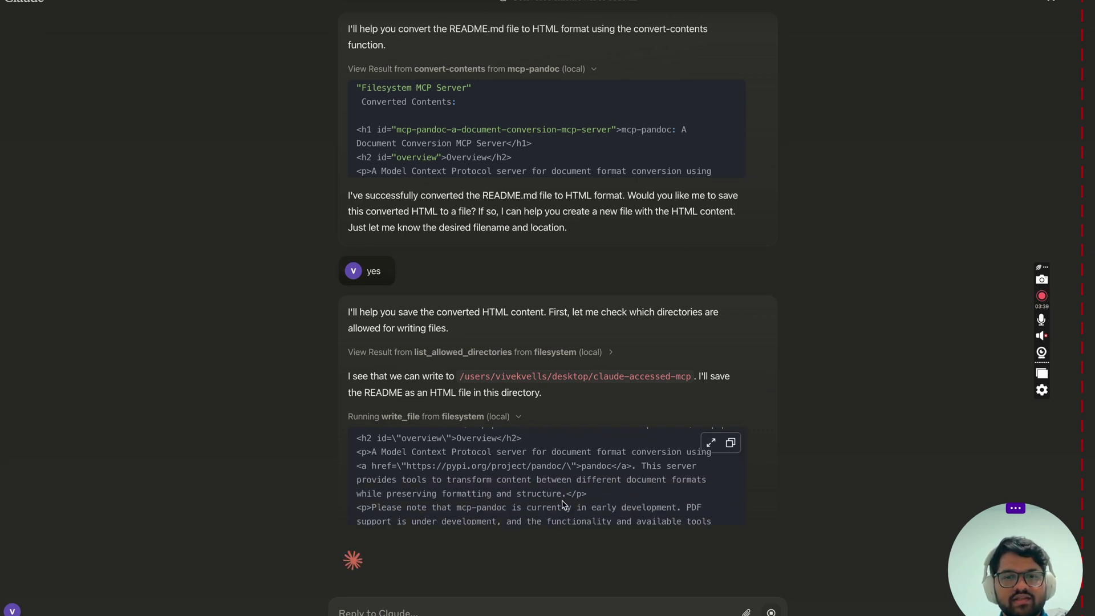
Step: Scroll back over the allowed-directories result, selecting and then clearing part of it
{"action": "scroll", "coordinate": [484, 251], "scroll_direction": "up", "scroll_amount": 1}
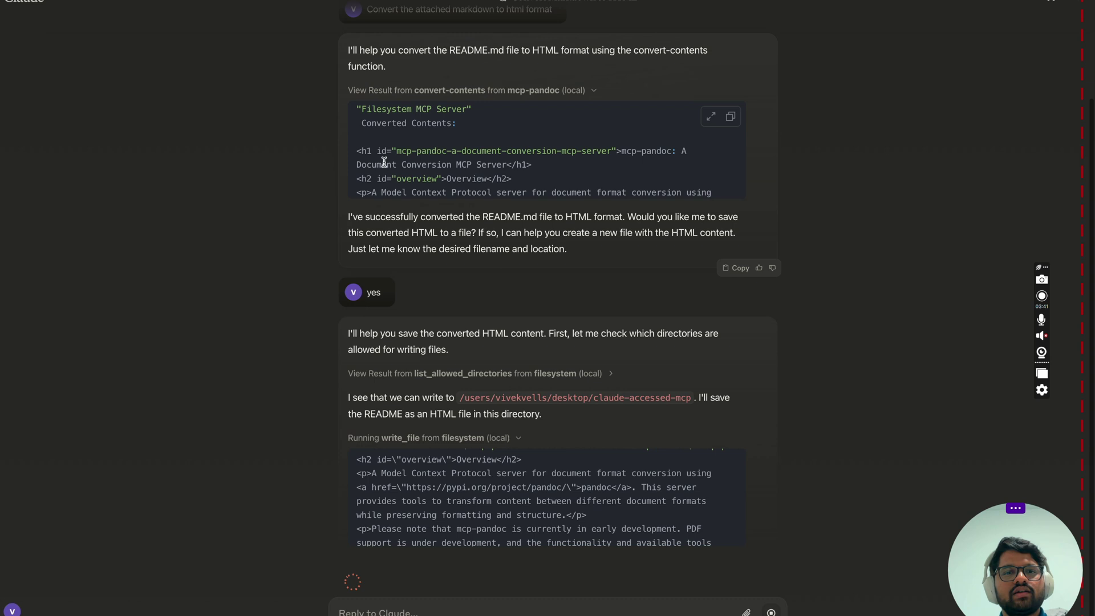
{"action": "mouse_move", "coordinate": [355, 146]}
{"action": "left_mouse_down"}
{"action": "mouse_move", "coordinate": [367, 230]}
{"action": "mouse_move", "coordinate": [445, 194]}
{"action": "left_mouse_up"}
{"action": "left_click", "coordinate": [266, 308]}
Step: Highlight the allowed directory path and the saved README.html file path in Claude's reply
{"action": "scroll", "coordinate": [267, 308], "scroll_direction": "down", "scroll_amount": 1}
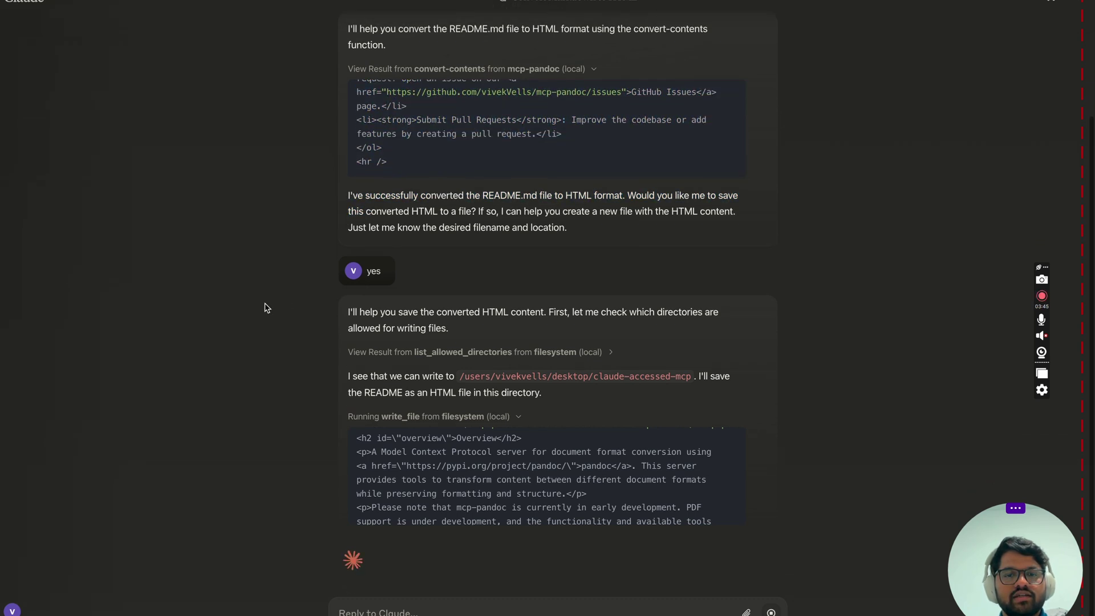
{"action": "mouse_move", "coordinate": [460, 376]}
{"action": "left_mouse_down"}
{"action": "mouse_move", "coordinate": [694, 380]}
{"action": "mouse_move", "coordinate": [460, 371]}
{"action": "left_mouse_up"}
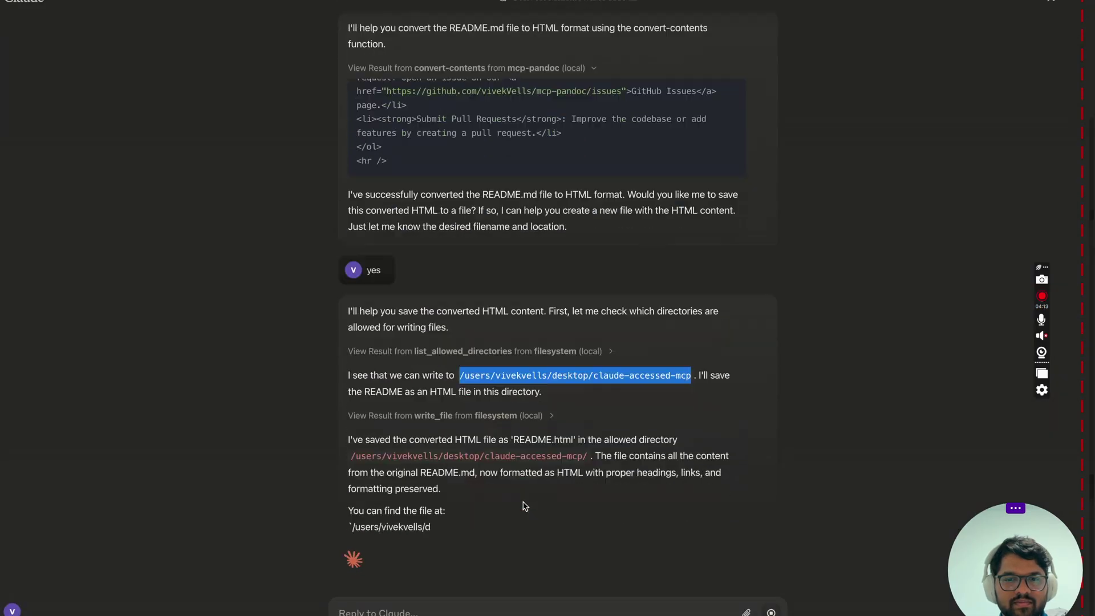
{"action": "left_click_drag", "start_coordinate": [350, 489], "coordinate": [655, 497]}
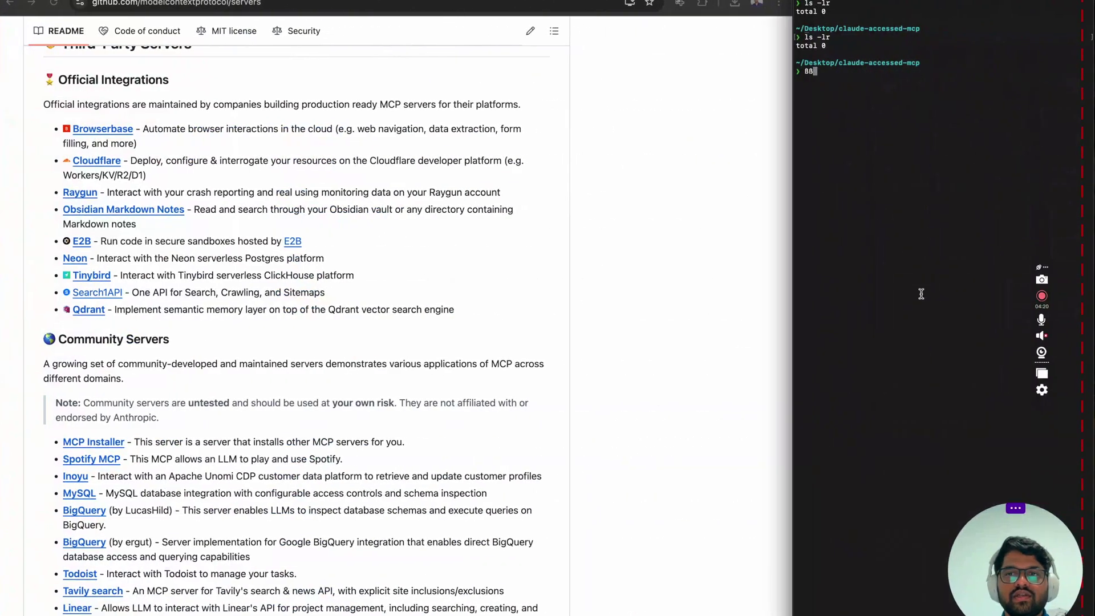
Step: Rerun the folder listing in Terminal and confirm the 9165-byte README.html is there
{"action": "key", "text": "BackSpace"}
{"action": "key", "text": "BackSpace"}
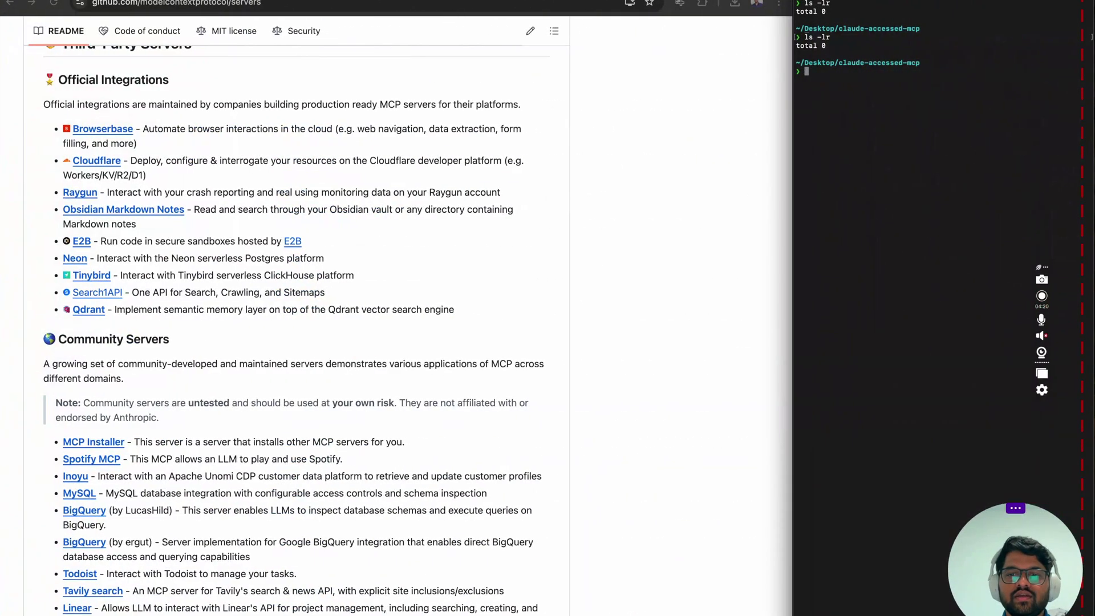
{"action": "key", "text": "Up"}
{"action": "key", "text": "Return"}
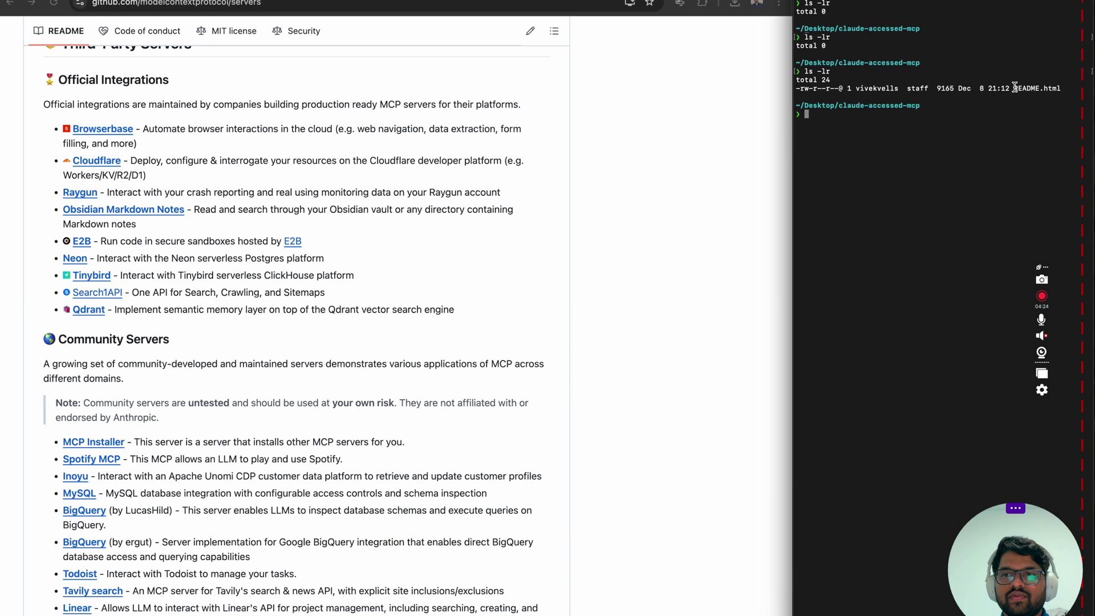
{"action": "left_click_drag", "start_coordinate": [1014, 87], "coordinate": [1065, 88]}
{"action": "left_click", "coordinate": [1006, 155]}
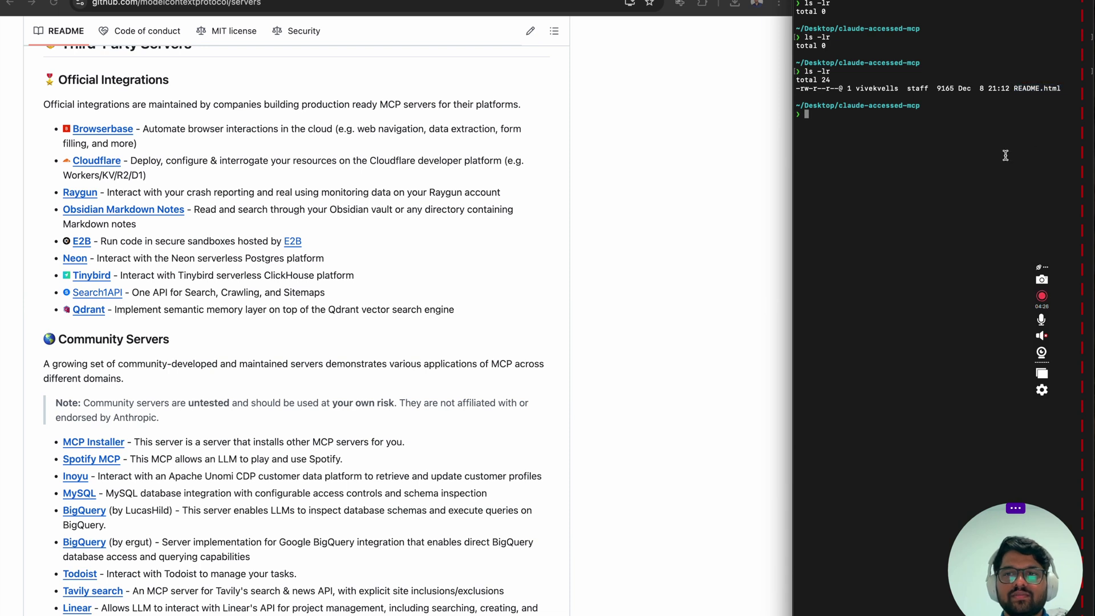
Step: Open README.html in the browser and look over the rendered mcp-pandoc page
{"action": "type", "text": "open RE"}
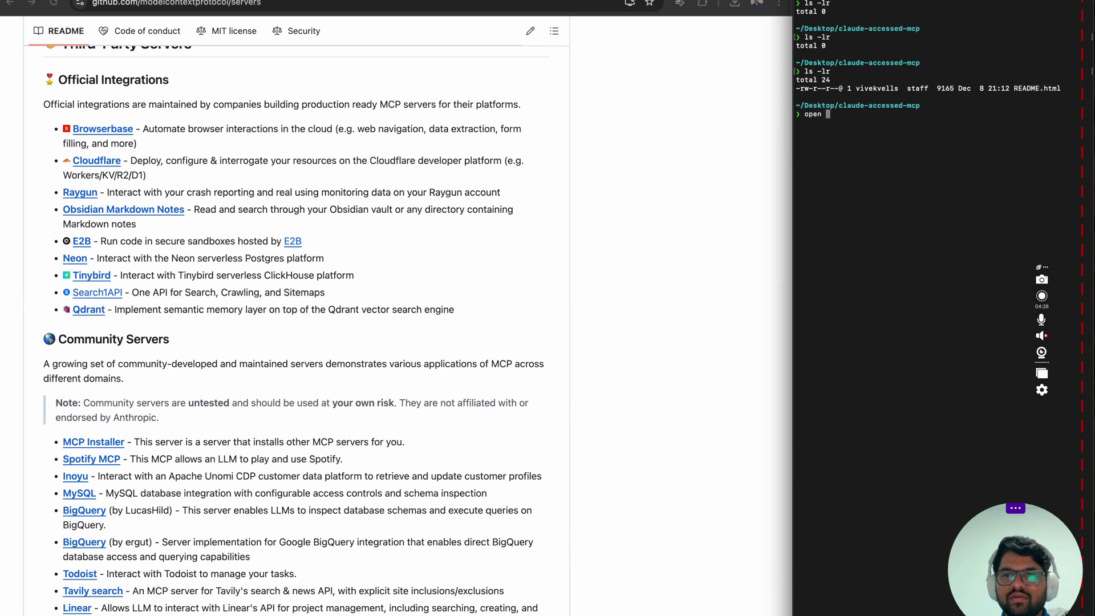
{"action": "type", "text": "ADME.html"}
{"action": "key", "text": "Tab"}
{"action": "key", "text": "Return"}
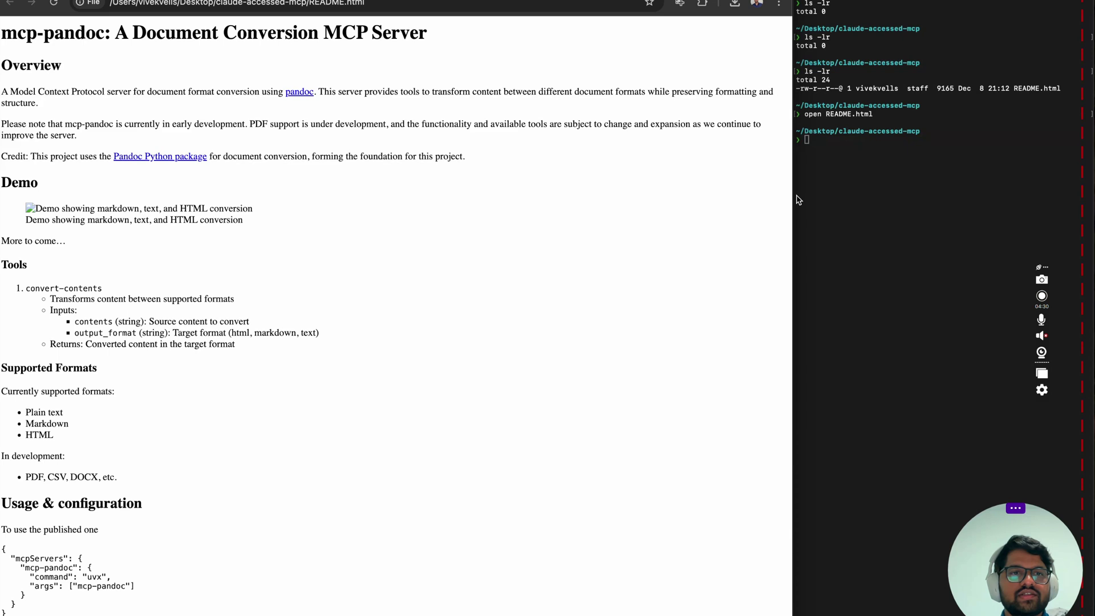
{"action": "mouse_move", "coordinate": [13, 50]}
{"action": "left_mouse_down"}
{"action": "mouse_move", "coordinate": [12, 34]}
{"action": "mouse_move", "coordinate": [255, 362]}
{"action": "mouse_move", "coordinate": [255, 423]}
{"action": "left_mouse_up"}
{"action": "left_click", "coordinate": [255, 464]}
{"action": "scroll", "coordinate": [254, 465], "scroll_direction": "down", "scroll_amount": 15}
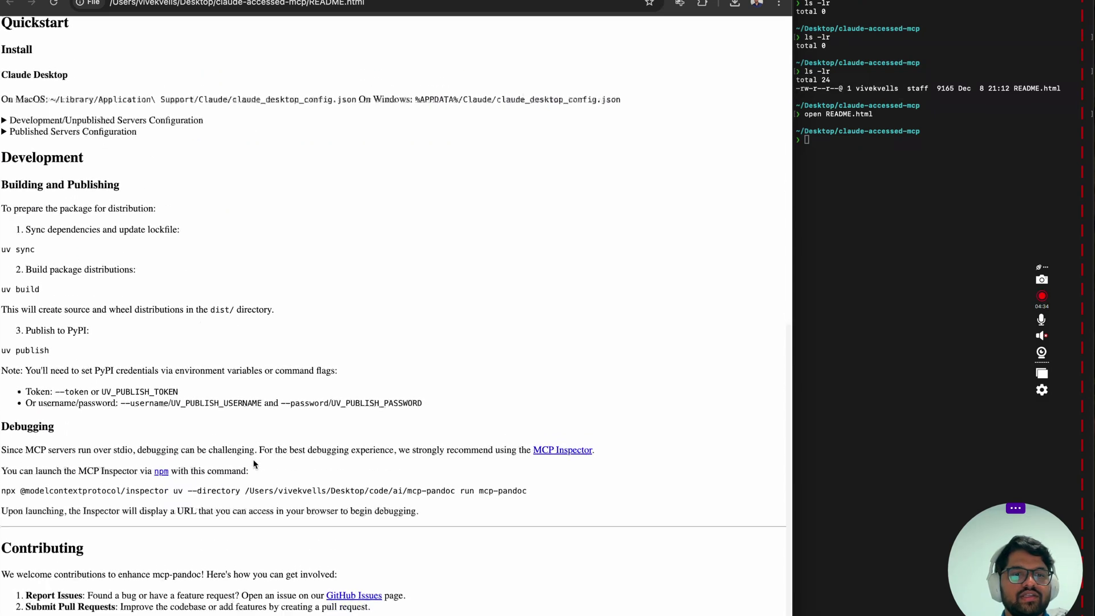
{"action": "scroll", "coordinate": [255, 464], "scroll_direction": "up", "scroll_amount": 15}
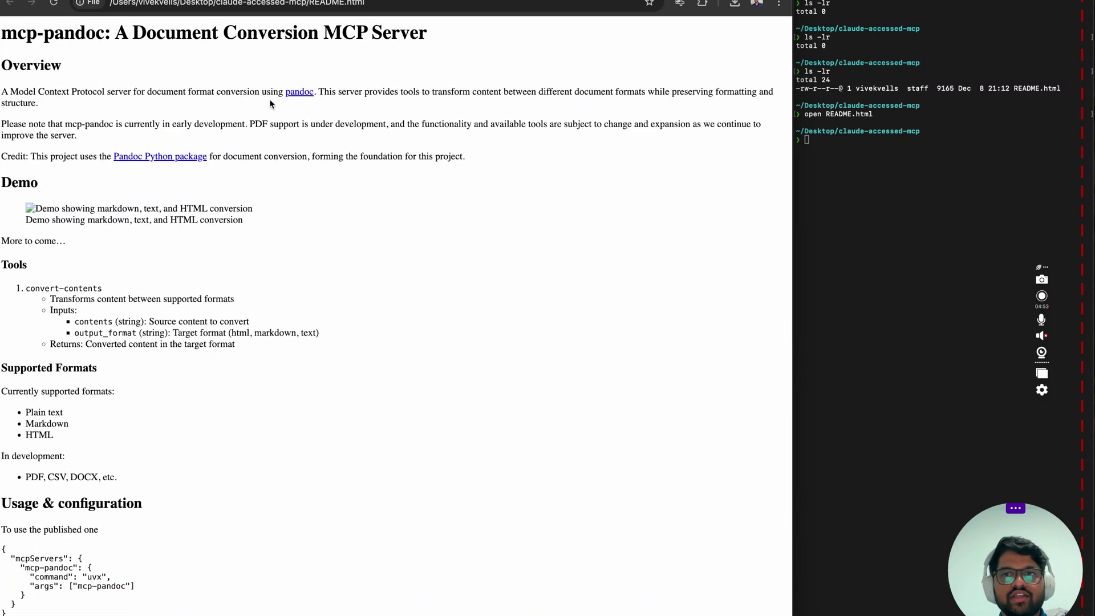